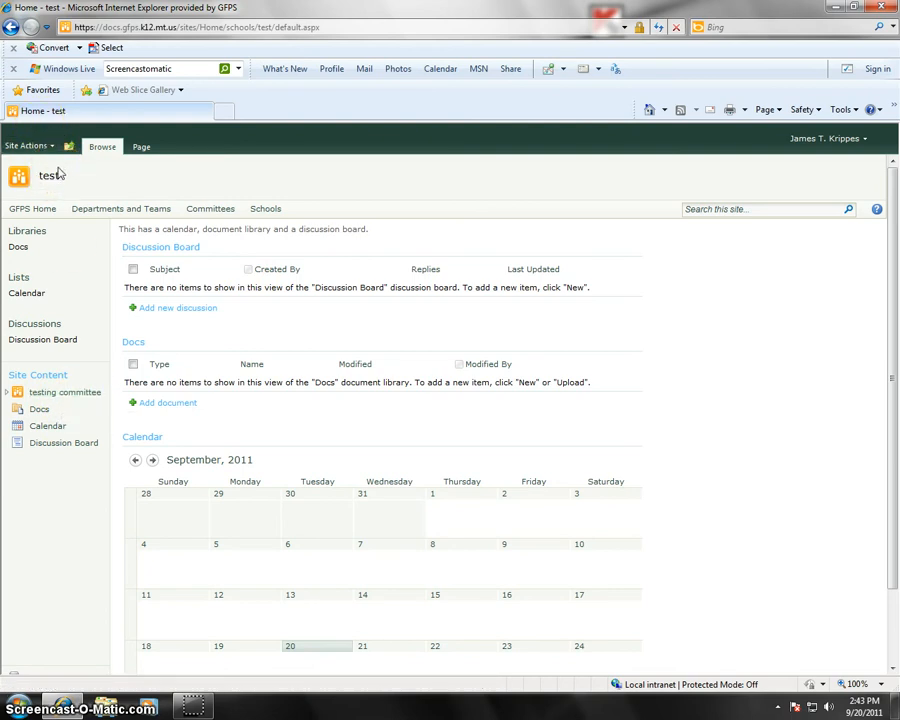
Open the test site's permissions and examine the permission levels assigned to the test Members and test Visitors groups.
{"action": "left_click", "coordinate": [47, 150]}
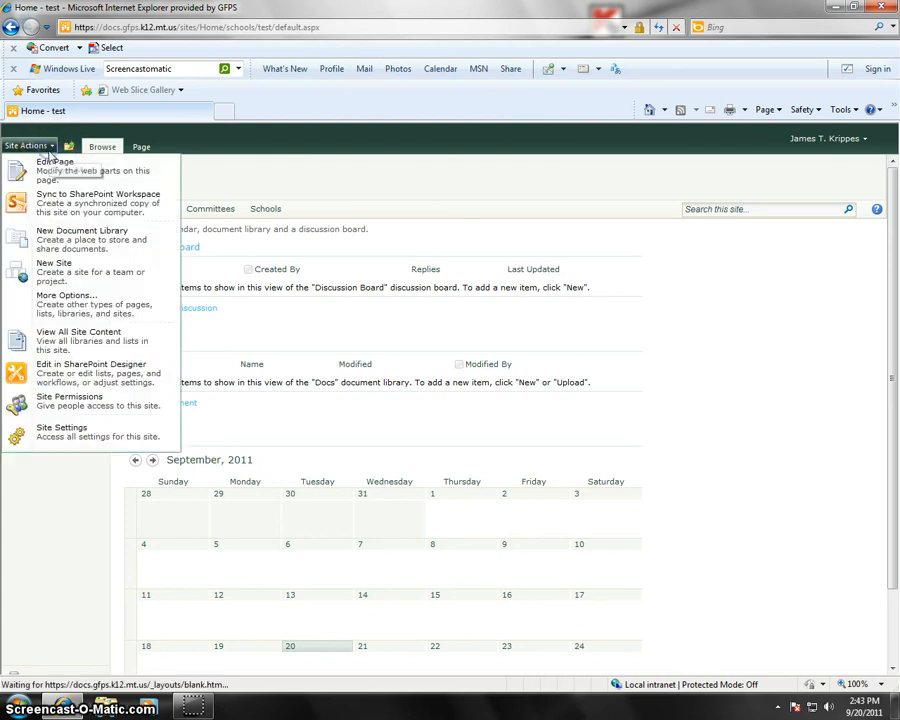
{"action": "left_click", "coordinate": [91, 404]}
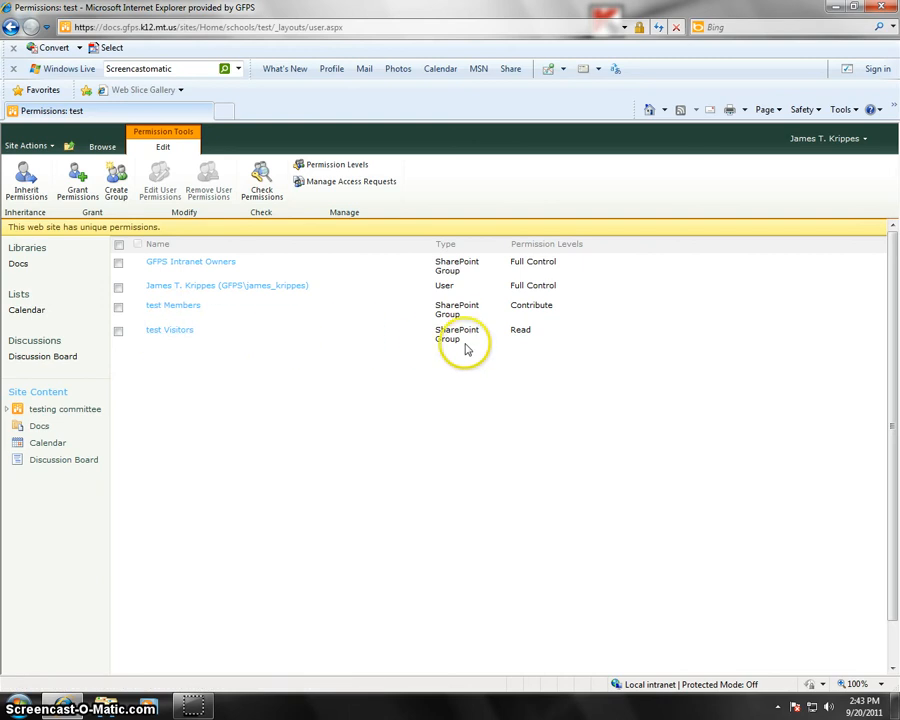
{"action": "left_click_drag", "start_coordinate": [536, 338], "coordinate": [453, 333]}
{"action": "left_click", "coordinate": [551, 330]}
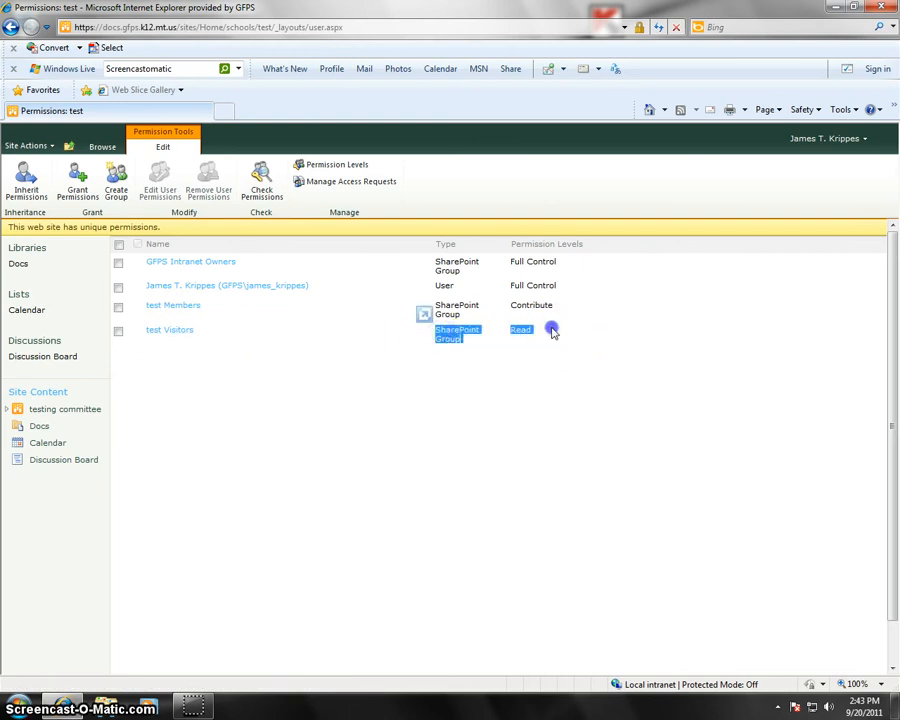
{"action": "left_click_drag", "start_coordinate": [559, 308], "coordinate": [402, 301]}
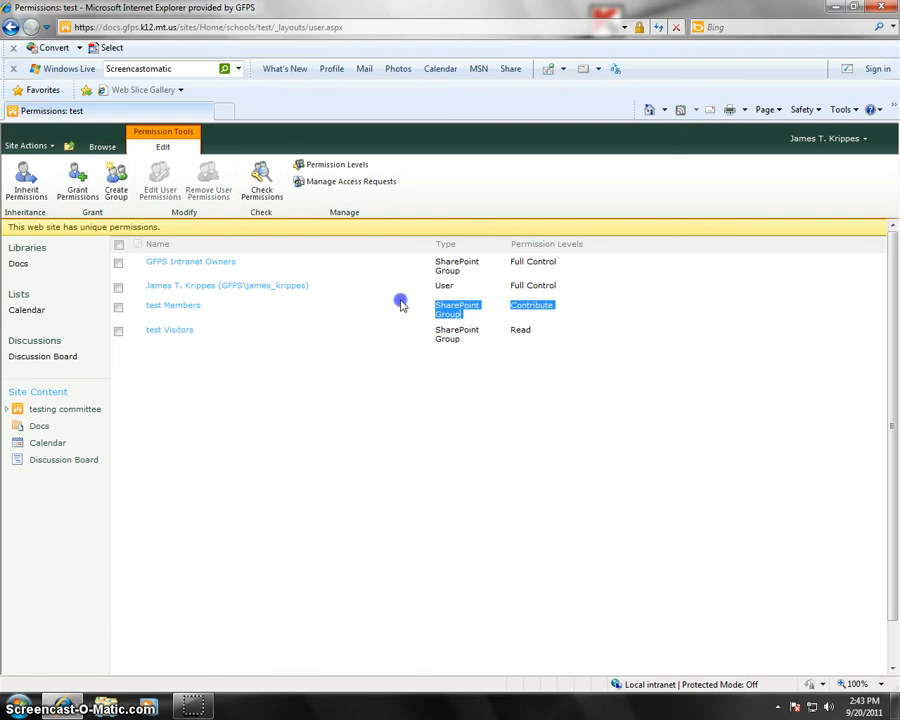
{"action": "left_click_drag", "start_coordinate": [542, 337], "coordinate": [441, 339]}
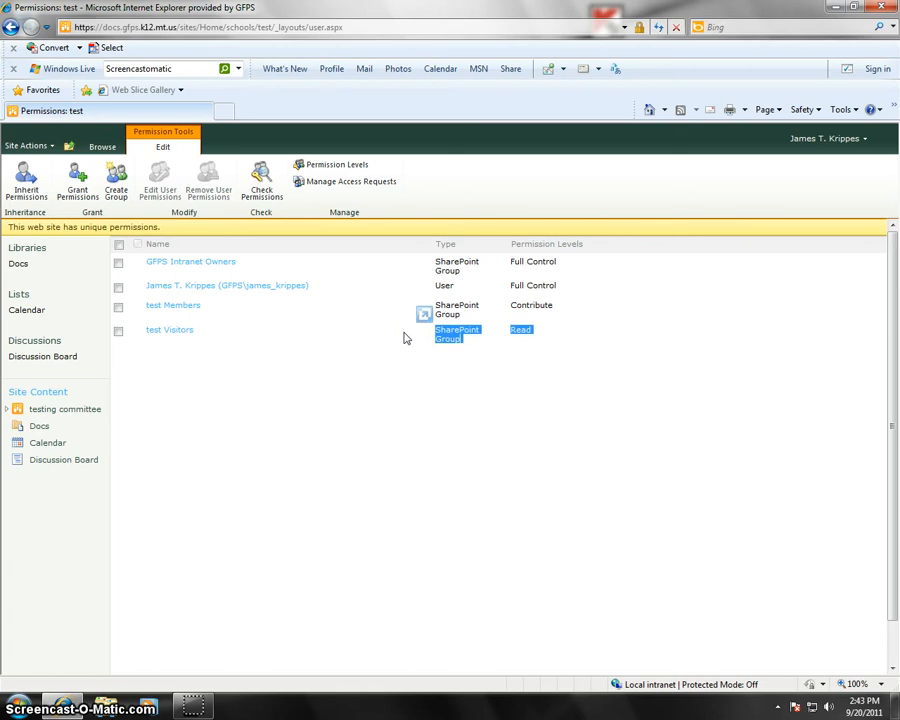
{"action": "left_click_drag", "start_coordinate": [560, 312], "coordinate": [458, 310]}
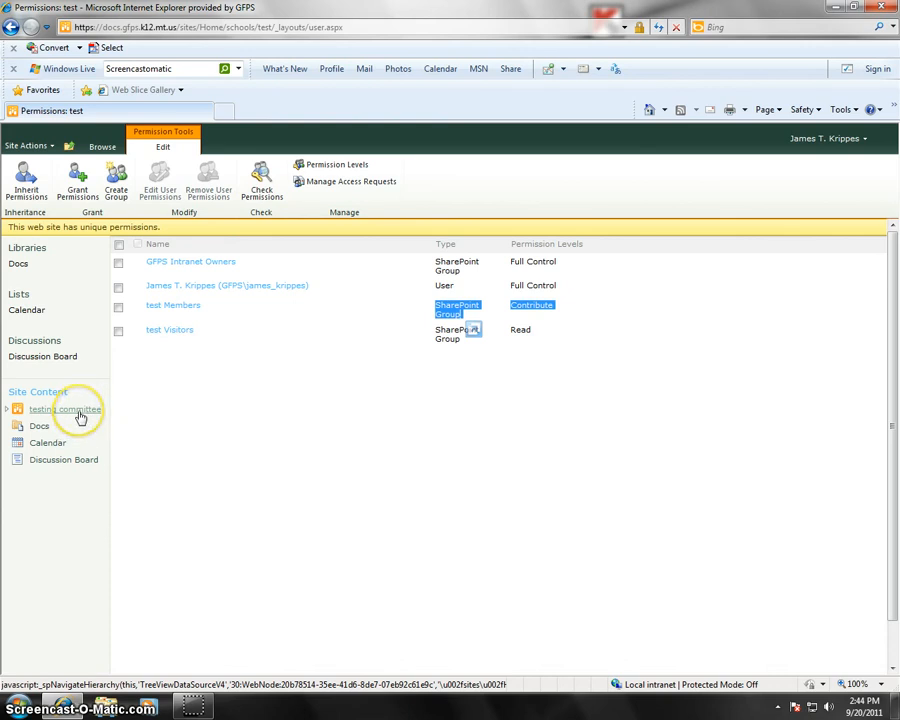
Go to the testing committee subsite and open its testing committee Members group from the site permissions.
{"action": "left_click", "coordinate": [60, 416]}
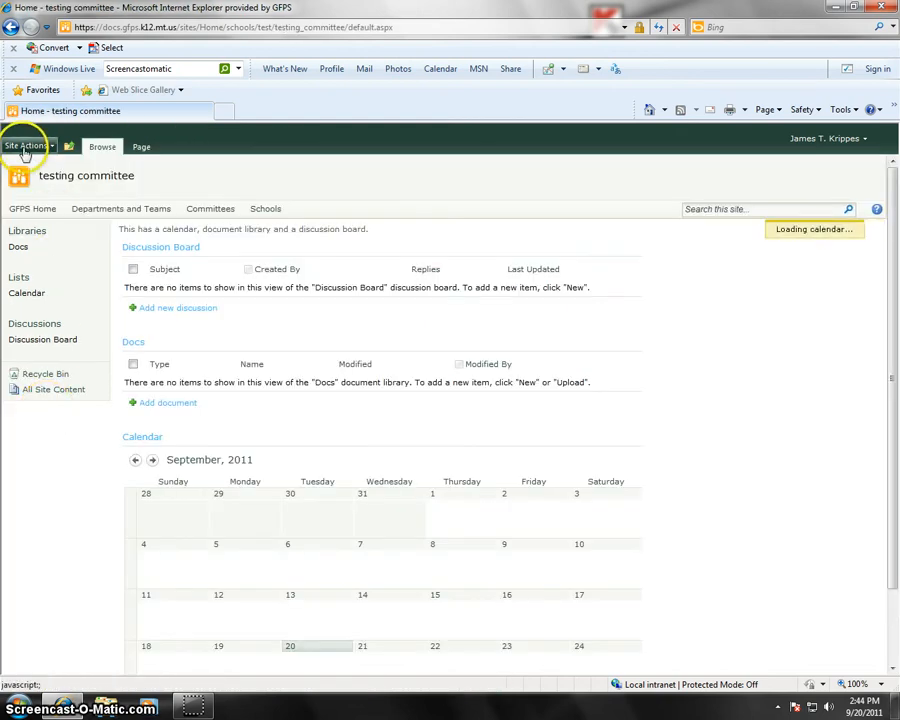
{"action": "left_click", "coordinate": [25, 148]}
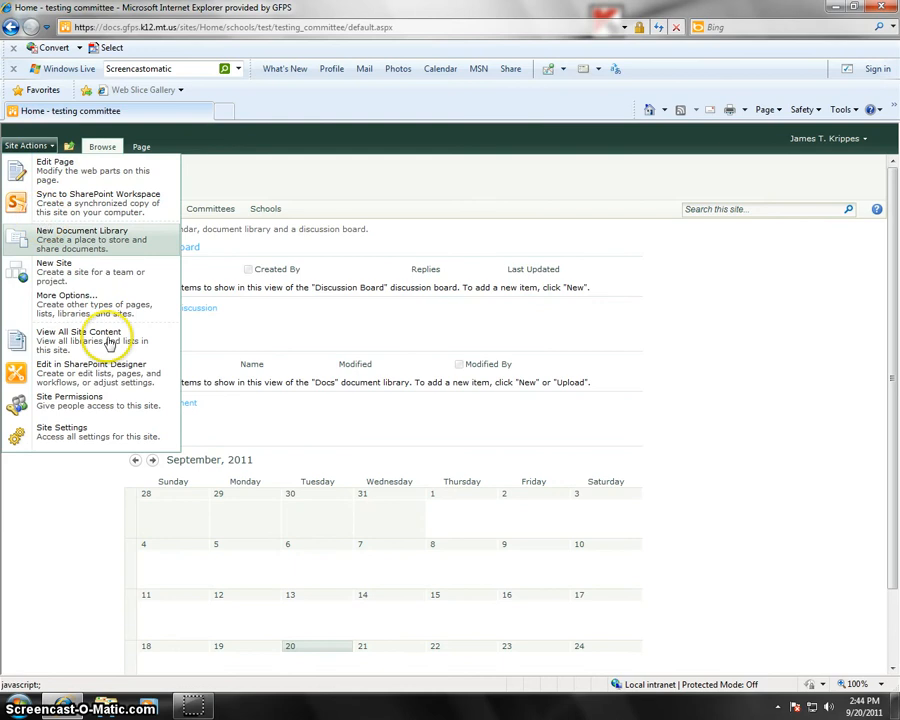
{"action": "left_click", "coordinate": [78, 399]}
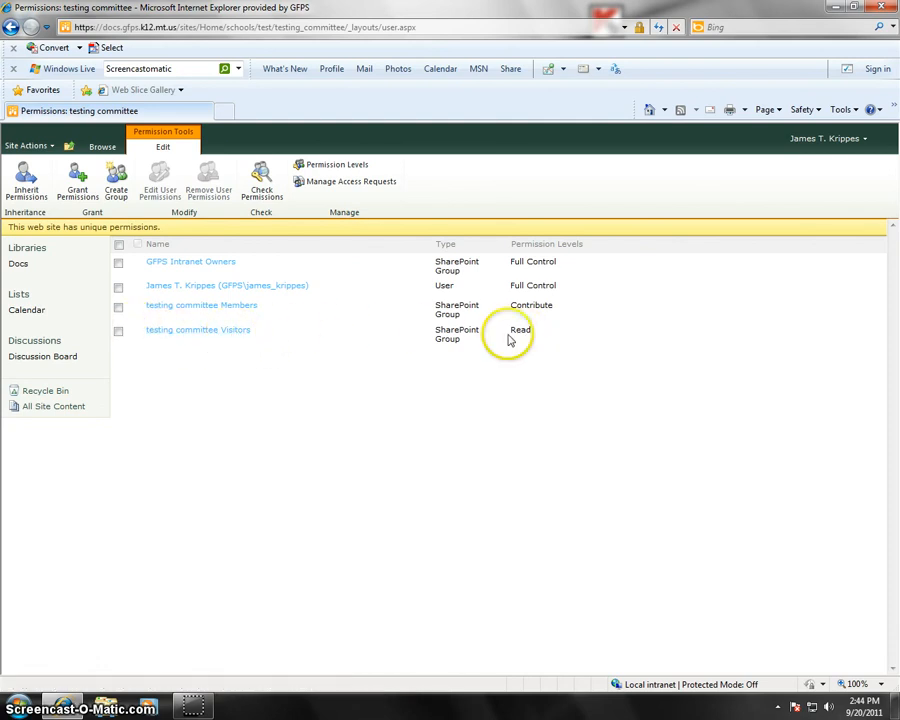
{"action": "left_click", "coordinate": [227, 309]}
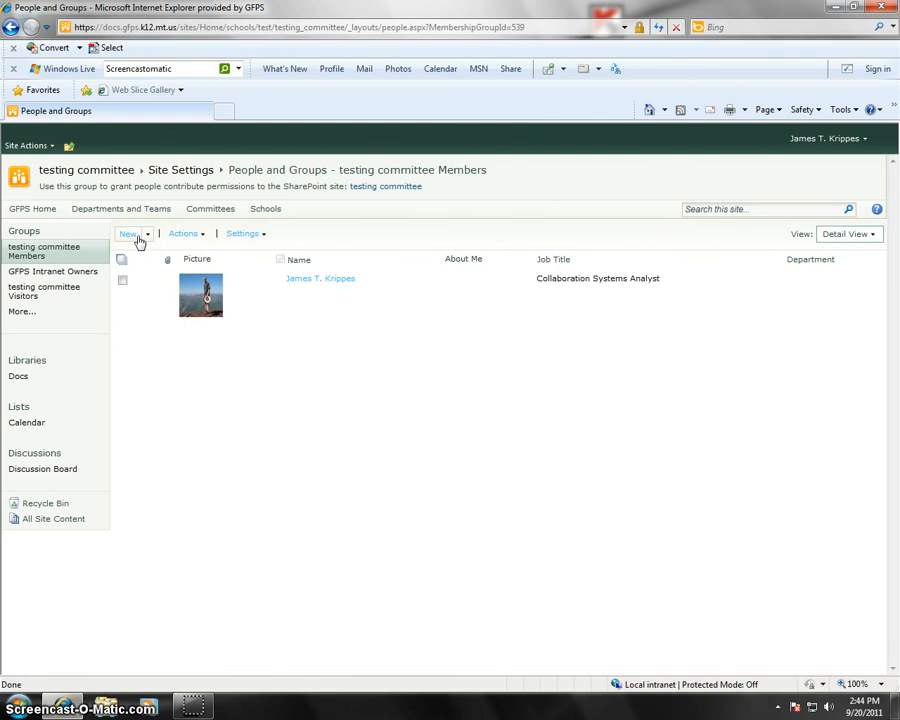
Add a user to the testing committee Members group by finding the person's first name in the people picker, keeping the welcome e-mail enabled.
{"action": "left_click", "coordinate": [130, 234]}
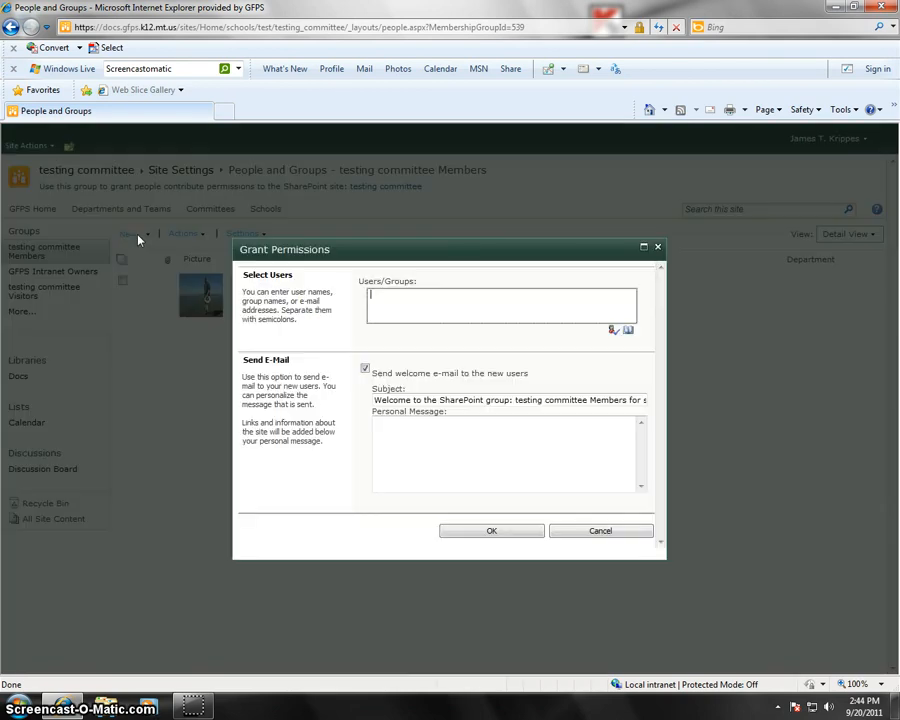
{"action": "left_click", "coordinate": [635, 332]}
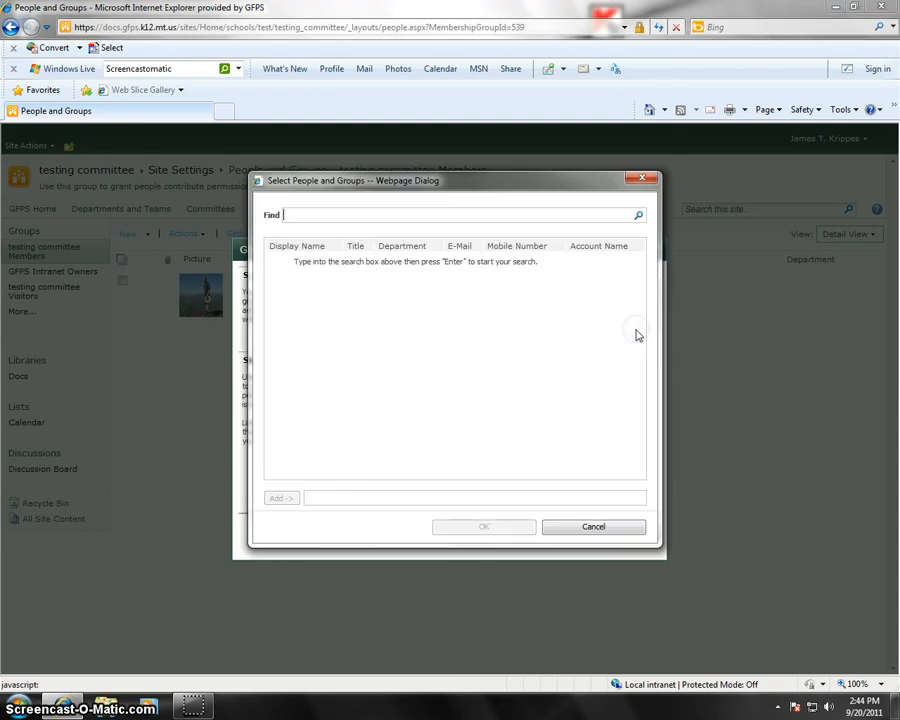
{"action": "left_click", "coordinate": [545, 216]}
{"action": "left_click", "coordinate": [519, 215]}
{"action": "type", "text": "honor"}
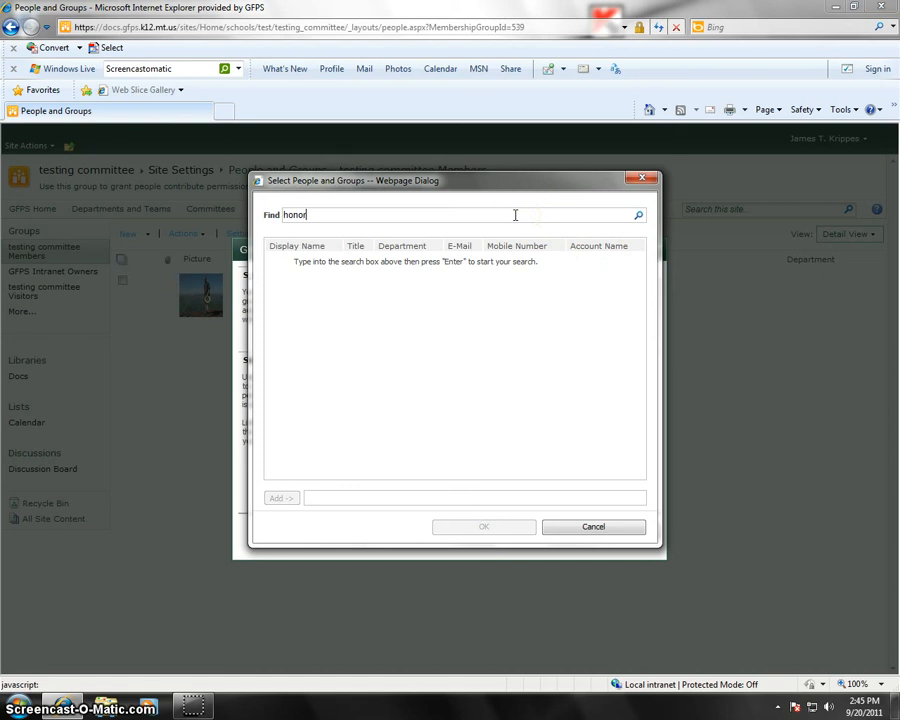
{"action": "key", "text": "Return"}
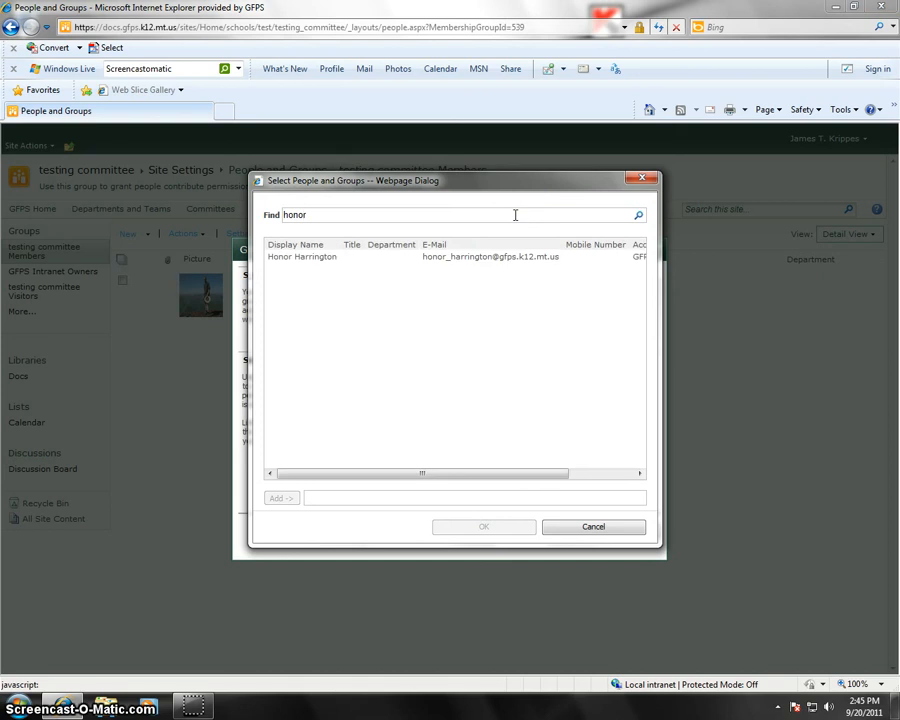
{"action": "double_click", "coordinate": [315, 257]}
{"action": "left_click", "coordinate": [456, 524]}
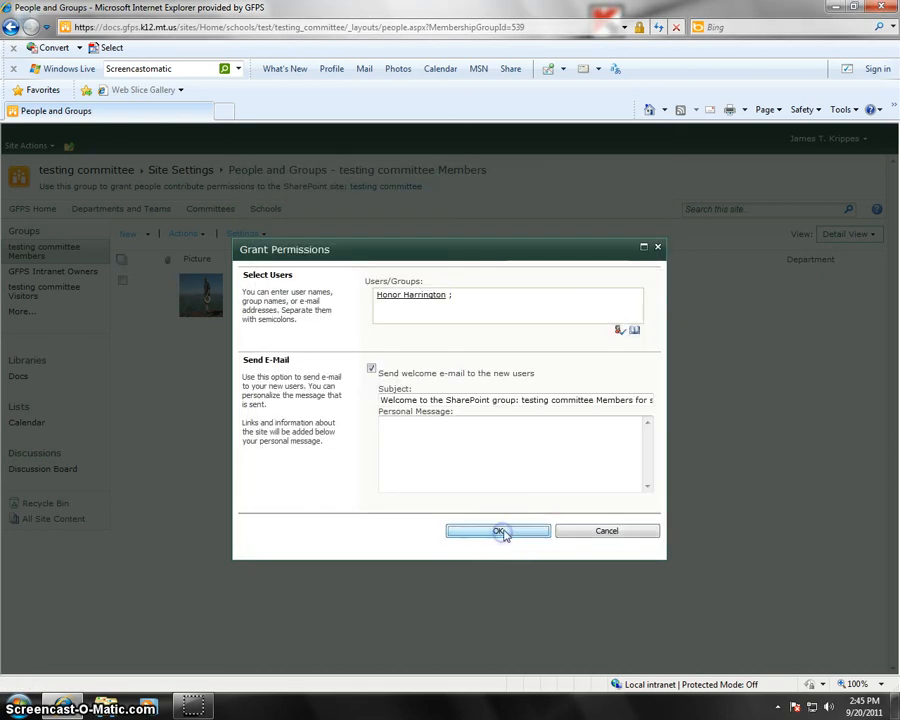
{"action": "left_click", "coordinate": [501, 535]}
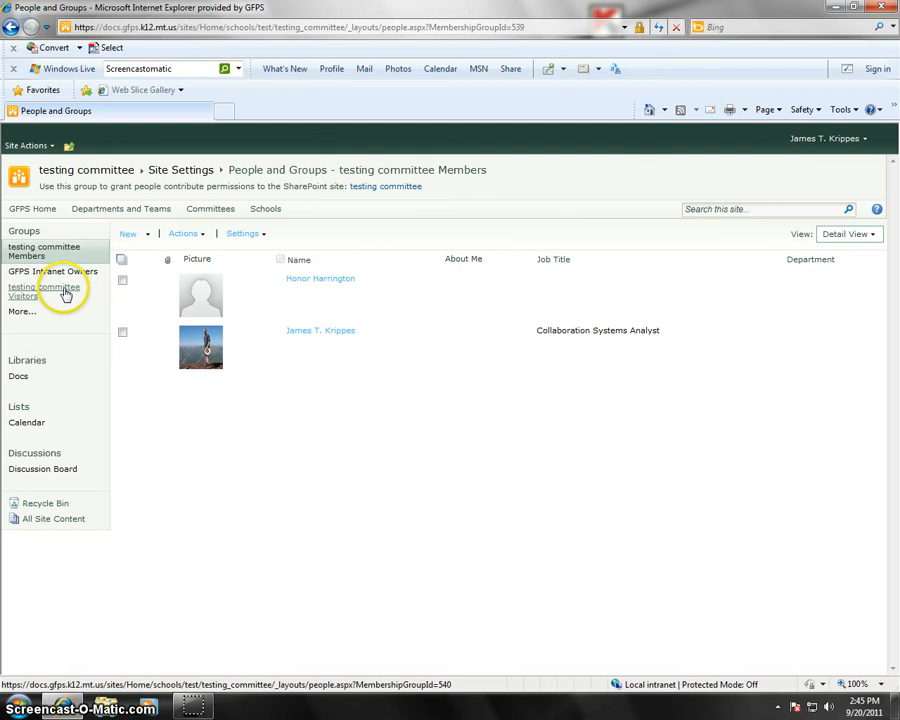
From the testing committee site permissions, try granting the same user permission directly instead of through a group, and discard the grant.
{"action": "left_click", "coordinate": [20, 146]}
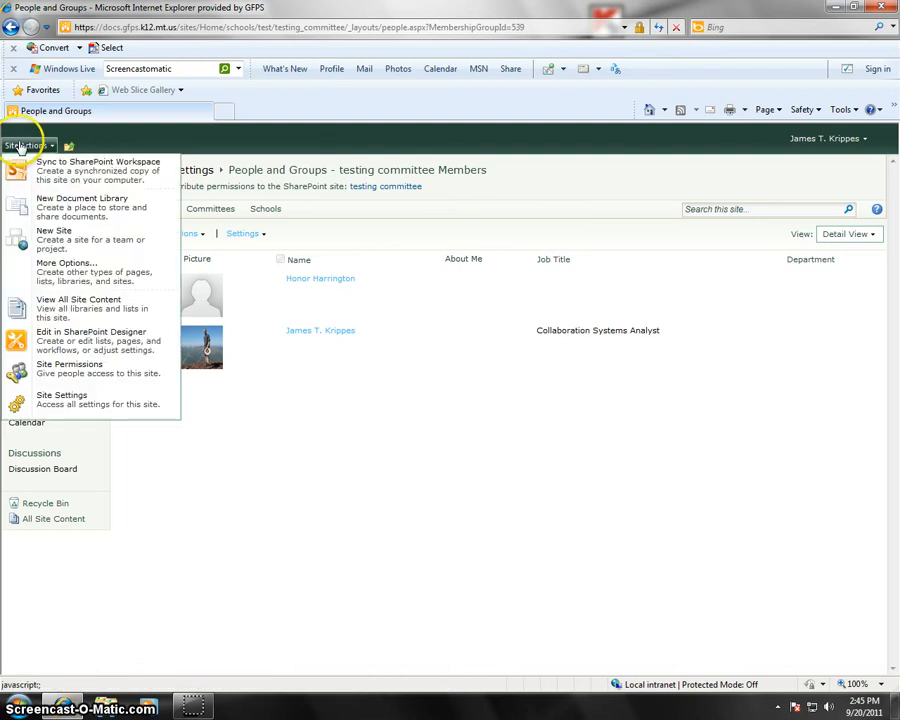
{"action": "left_click", "coordinate": [67, 368]}
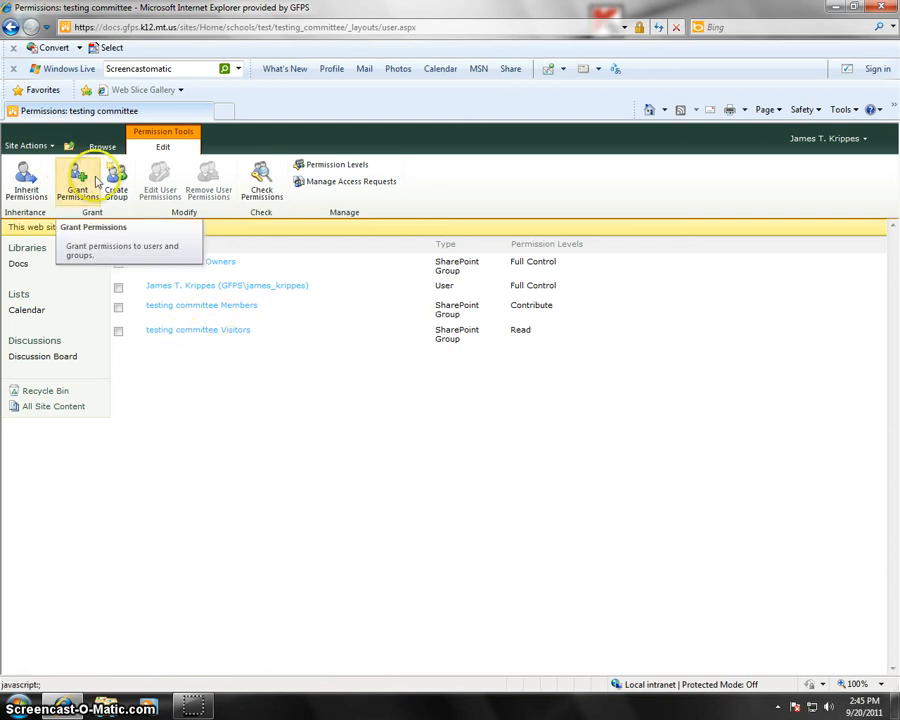
{"action": "left_click", "coordinate": [78, 180]}
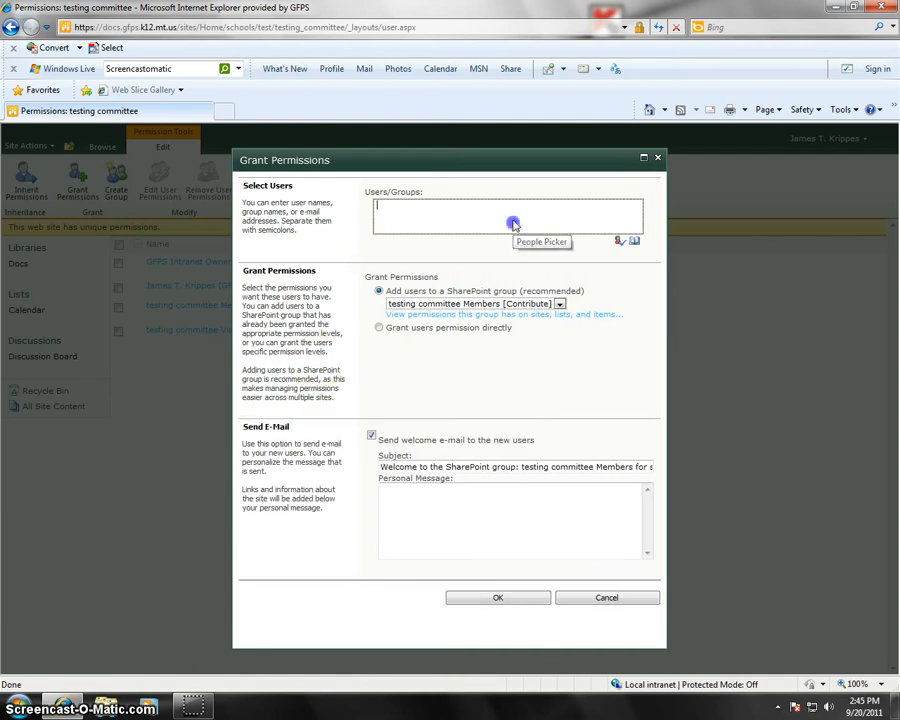
{"action": "left_click", "coordinate": [634, 242]}
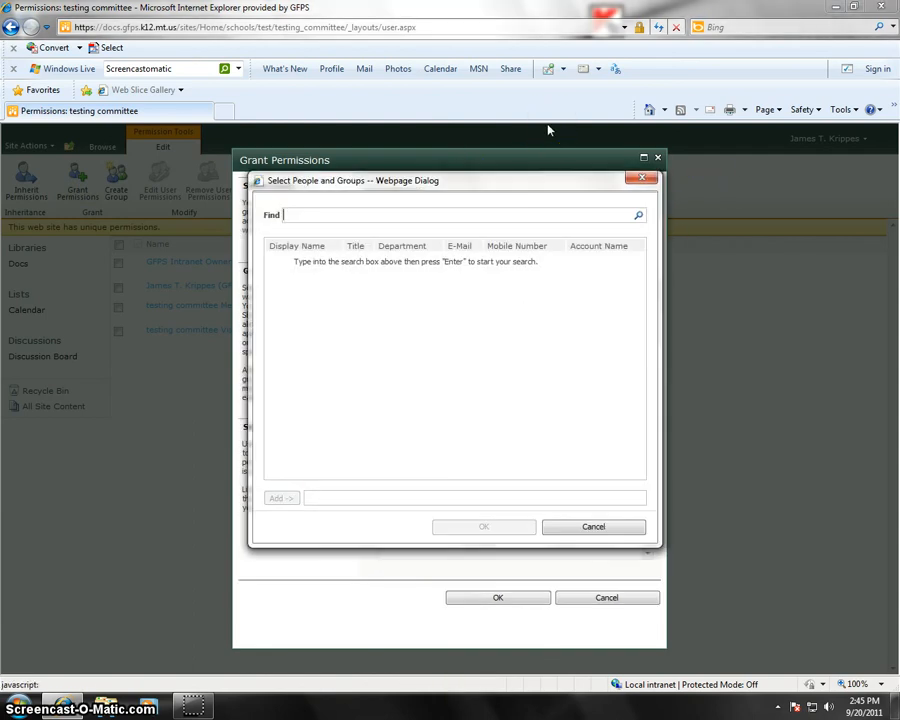
{"action": "type", "text": "honor"}
{"action": "key", "text": "Return"}
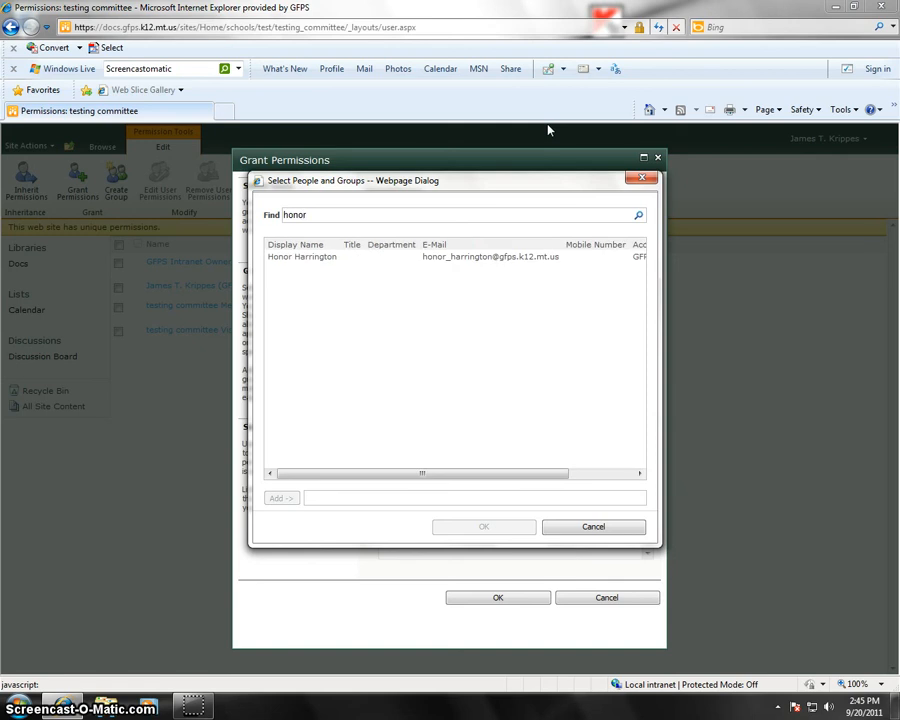
{"action": "double_click", "coordinate": [285, 257]}
{"action": "left_click", "coordinate": [447, 527]}
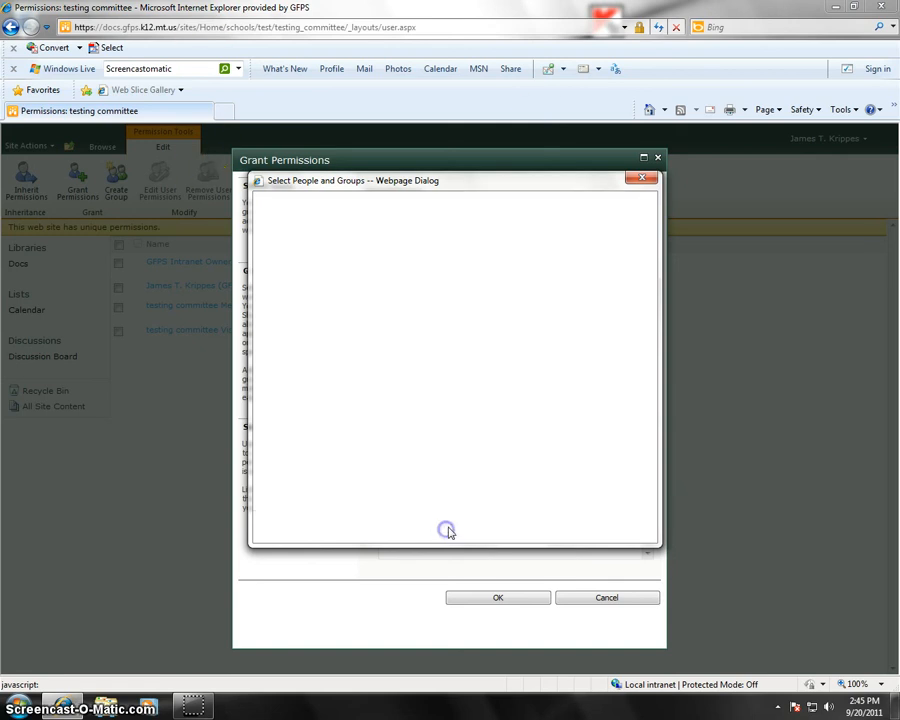
{"action": "left_click", "coordinate": [396, 332]}
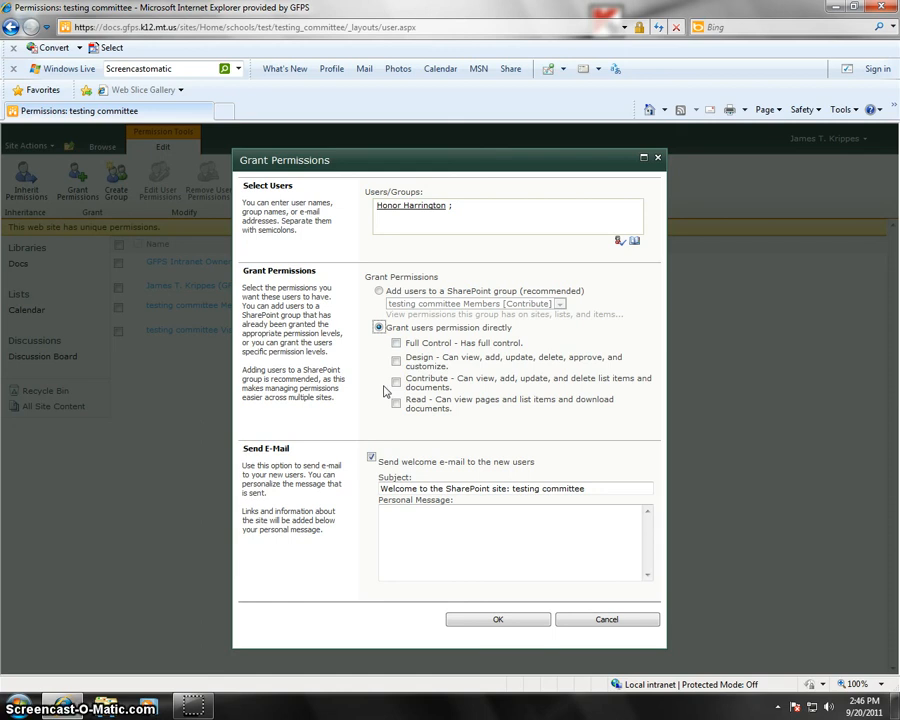
{"action": "left_click", "coordinate": [569, 625]}
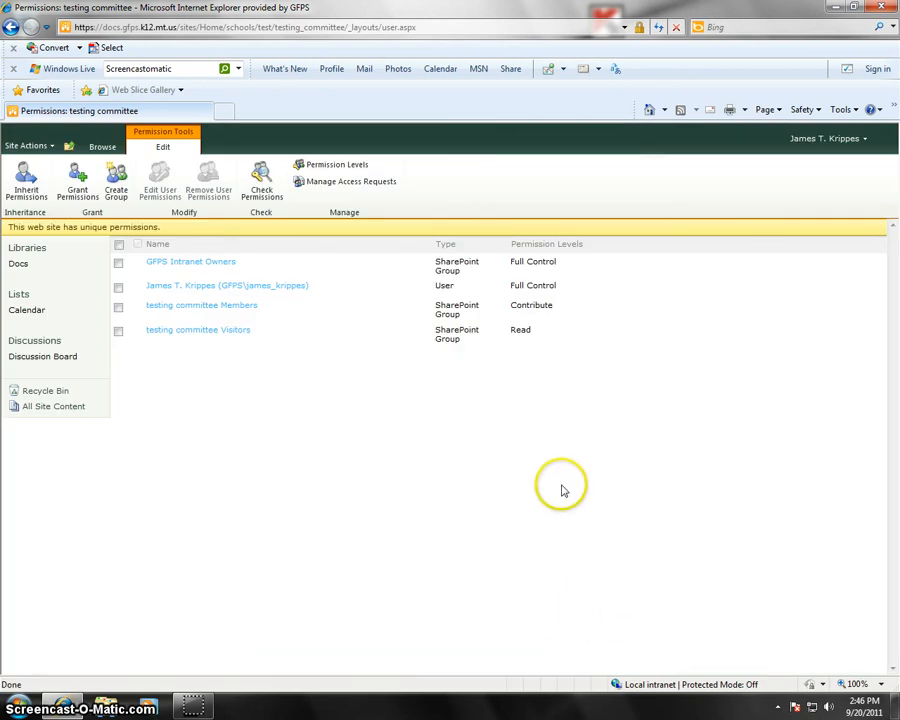